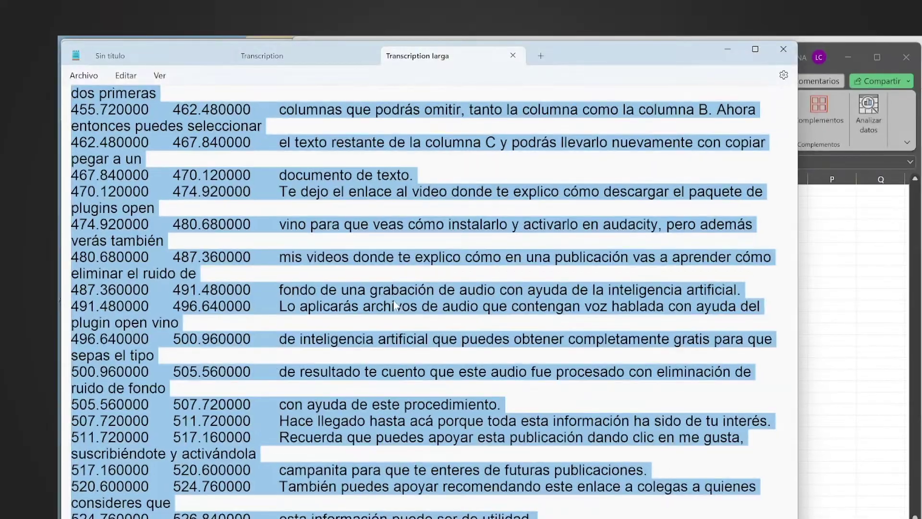
key("ctrl+v")
scroll(428, 298, "up", 20)
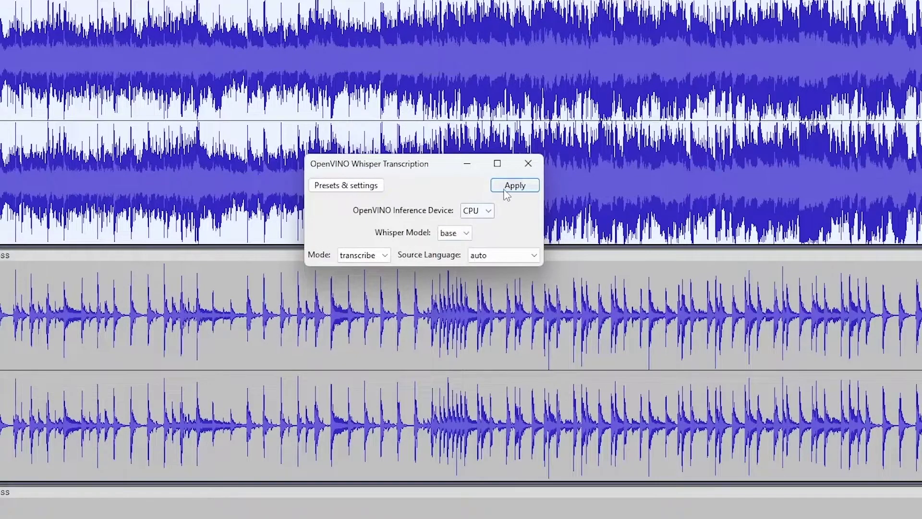
Run OpenVINO Whisper Transcription on the selected track with the CPU device, base model, transcribe mode and auto source language.
left_click(505, 190)
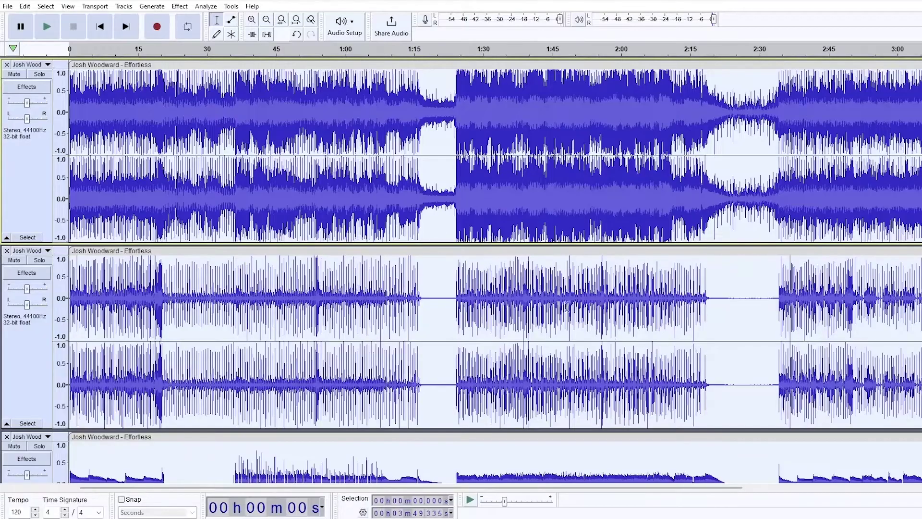
Place the cursor at about 2:29 in the second track, clearing the selection across all tracks.
left_click(754, 265)
scroll(760, 311, "down", 5)
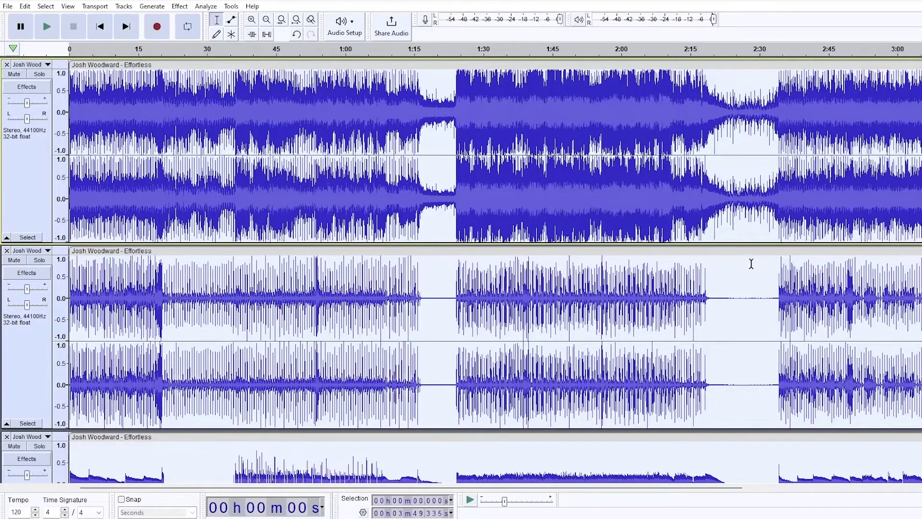
left_click(752, 265)
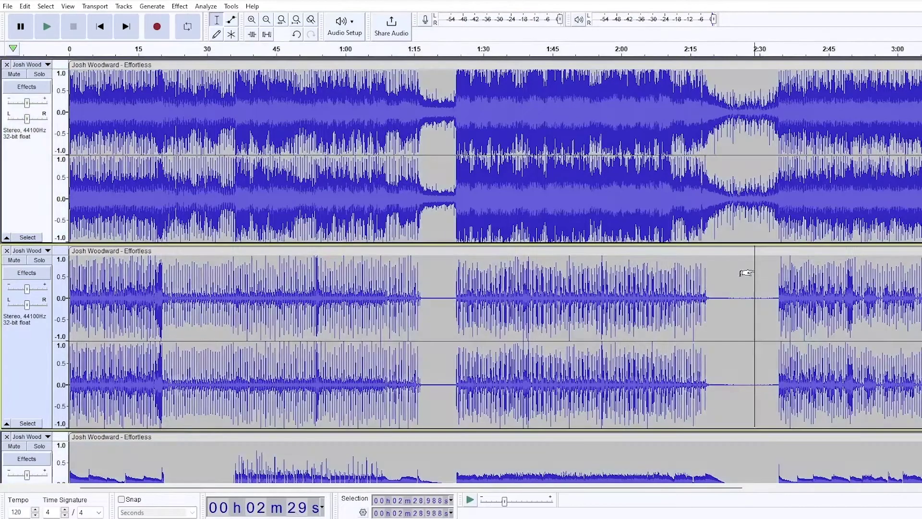
scroll(756, 298, "down", 10)
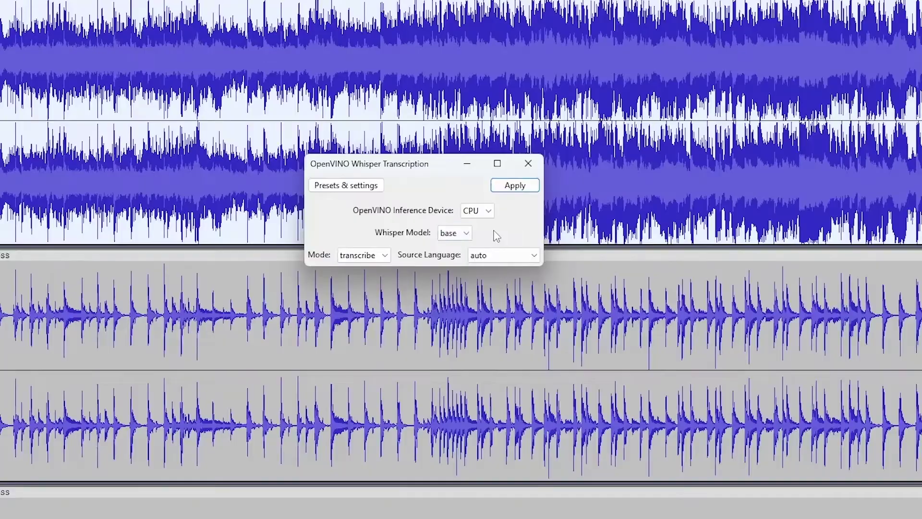
Apply the Whisper transcription to the selected track using CPU, the base model and automatic language detection.
left_click(504, 189)
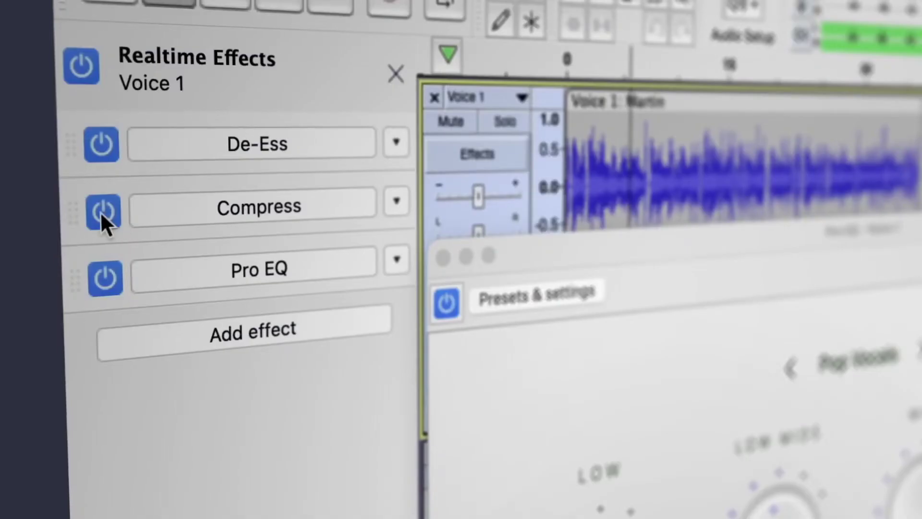
Move the Compress effect above De-Ess in the realtime effects chain of the Voice 1 track.
left_click(102, 211)
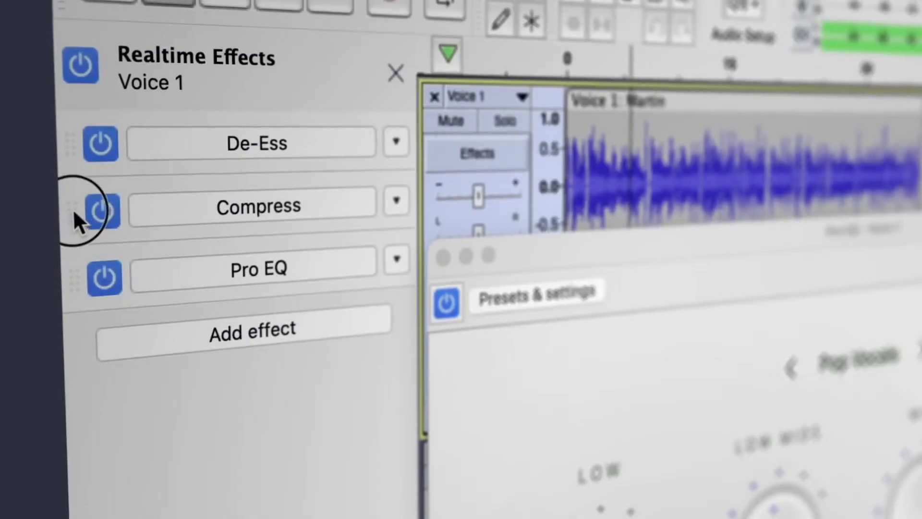
left_click_drag(73, 208, 77, 155)
left_click(102, 208)
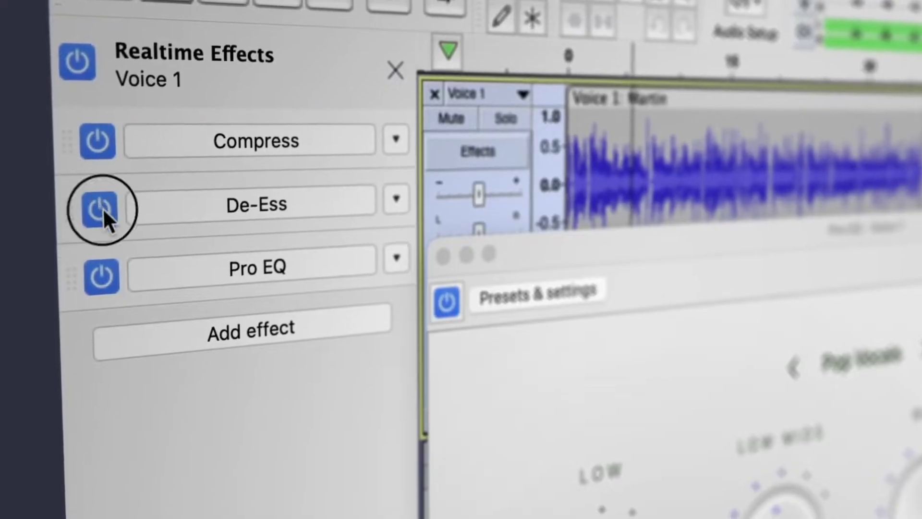
left_click(396, 198)
left_click(416, 231)
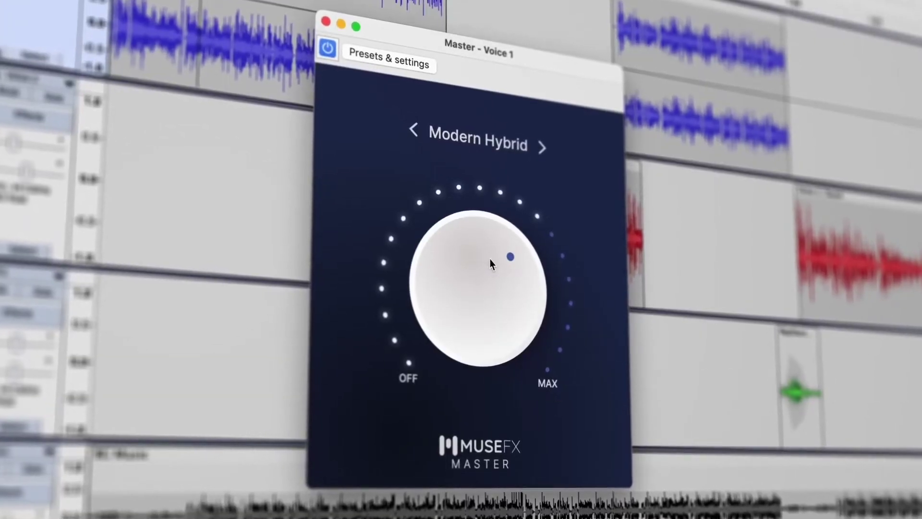
left_click(496, 264)
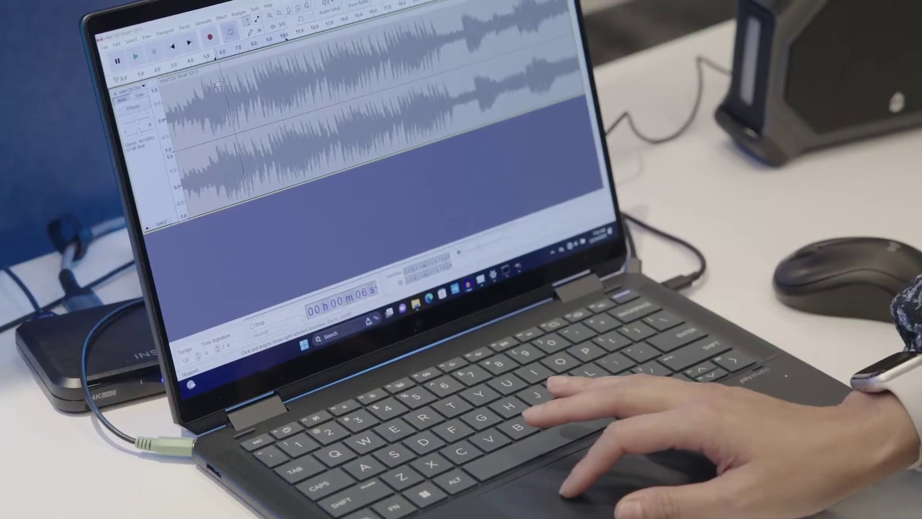
left_click_drag(219, 86, 283, 65)
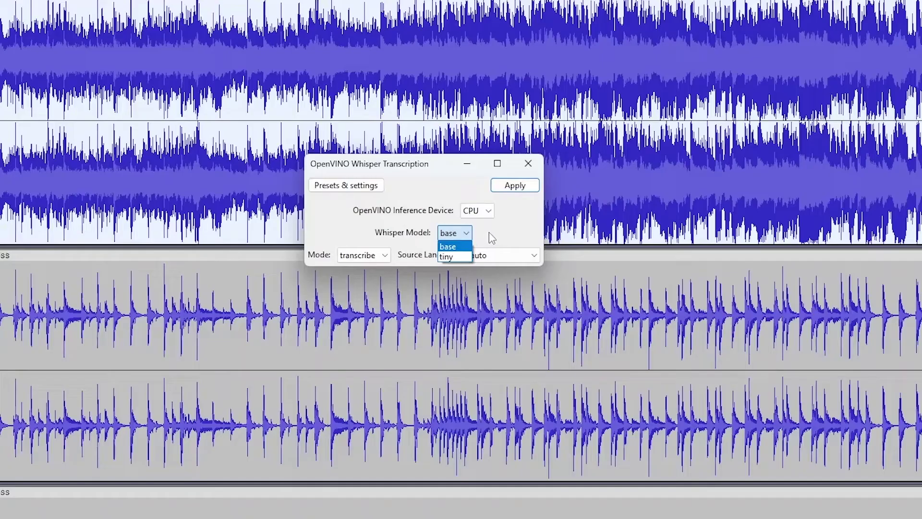
Keep the base Whisper model and run the transcription on CPU in transcribe mode with auto source language.
left_click(489, 231)
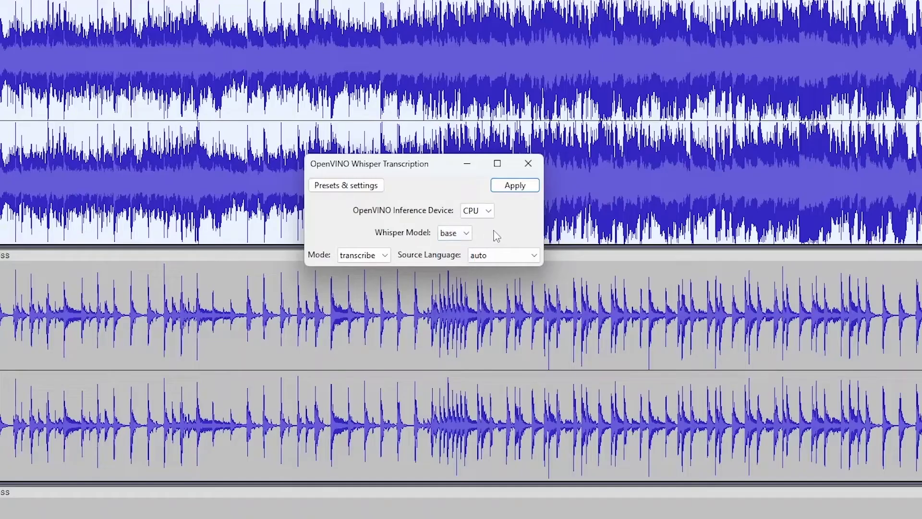
left_click(515, 185)
left_click(505, 187)
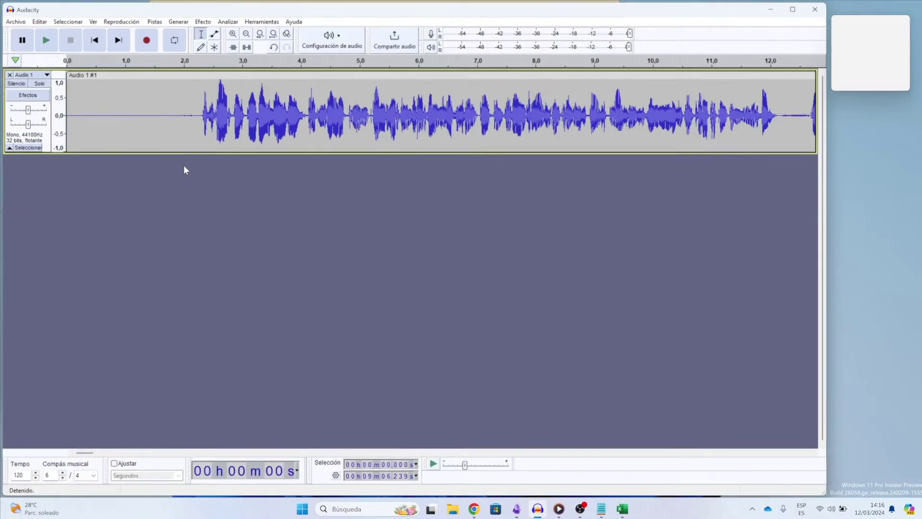
Select the Audio 1 track from about 1.7 s onward and open OpenVINO Whisper Transcription for it.
left_click(166, 115)
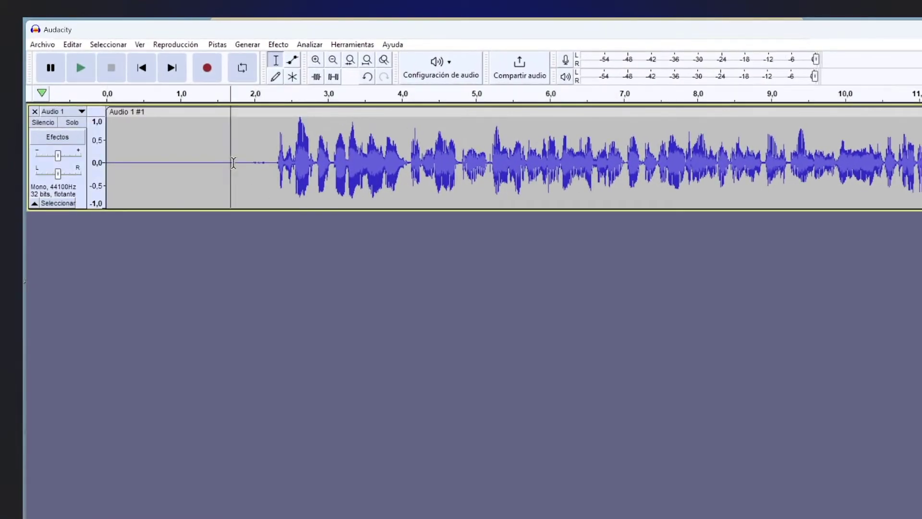
left_click_drag(234, 163, 920, 162)
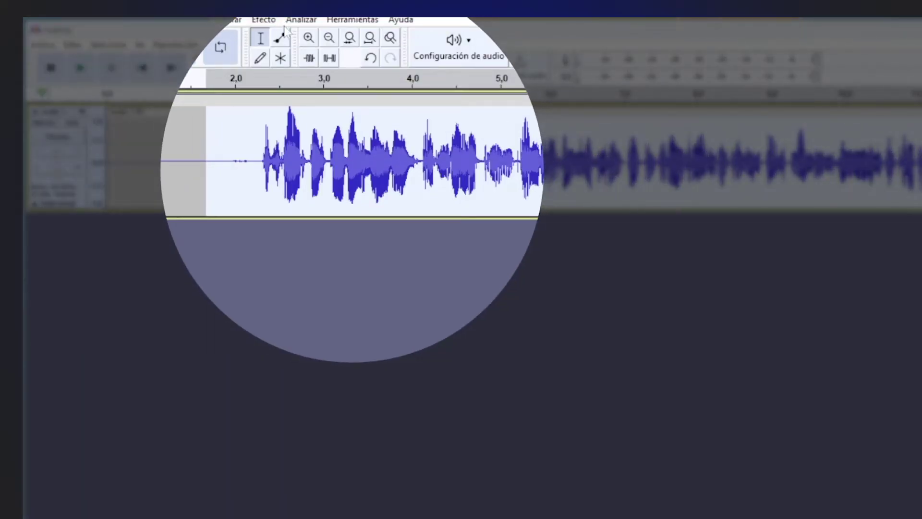
left_click(299, 22)
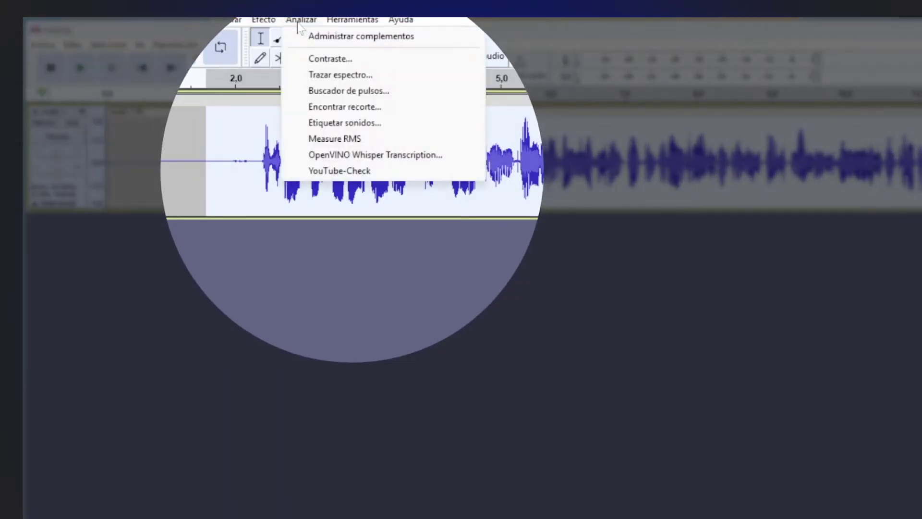
left_click(387, 156)
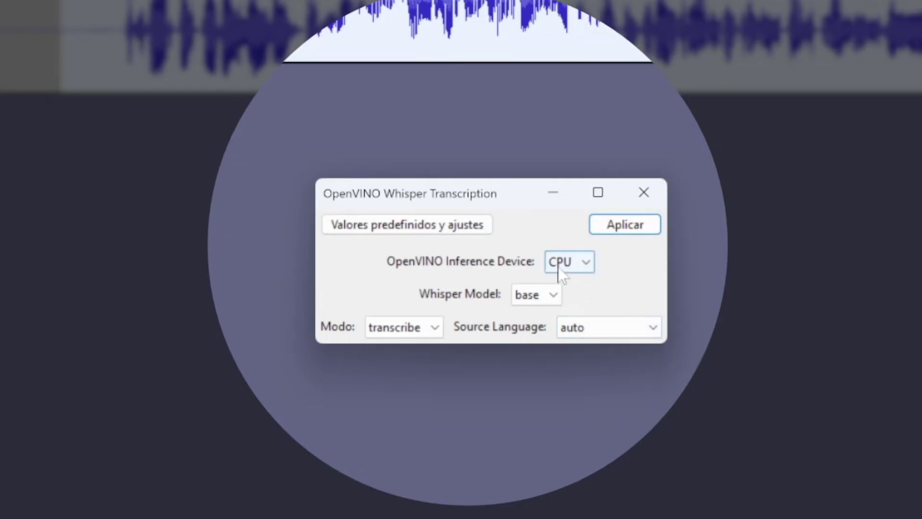
Set the OpenVINO inference device to GPU and keep the base Whisper model.
left_click(590, 269)
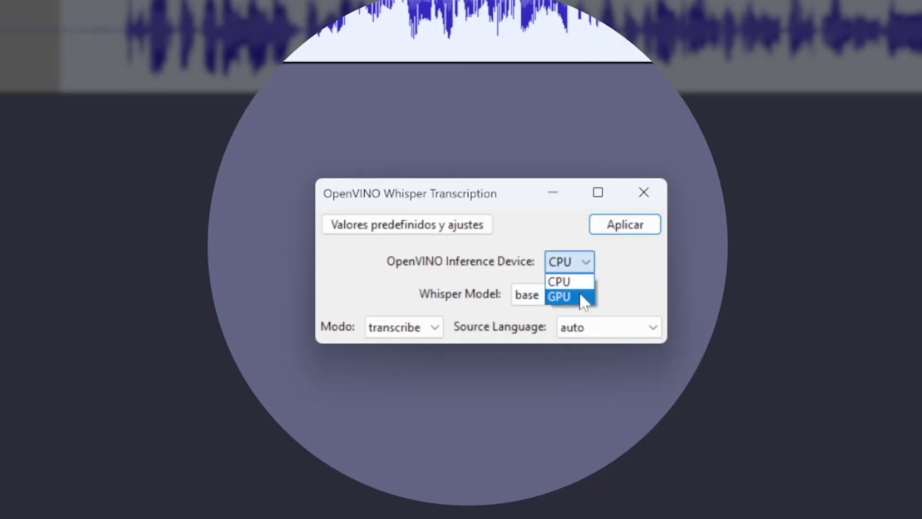
left_click(583, 302)
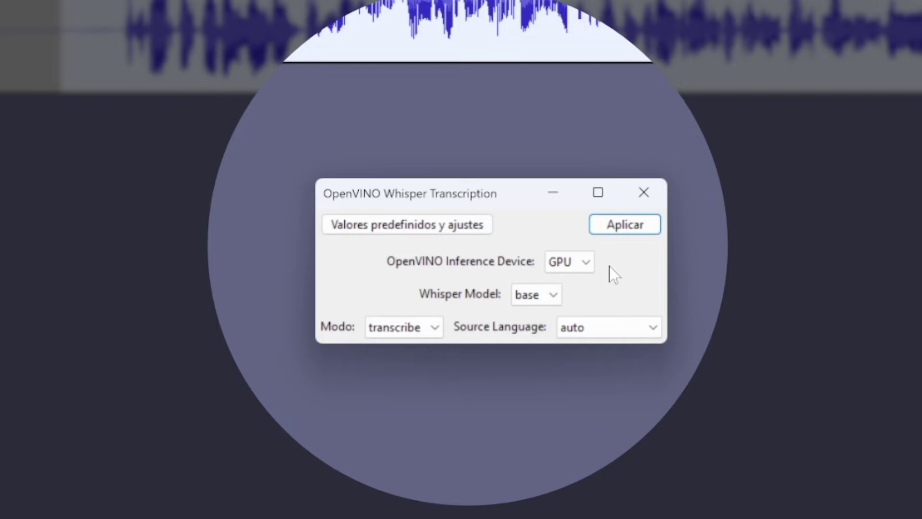
left_click(552, 295)
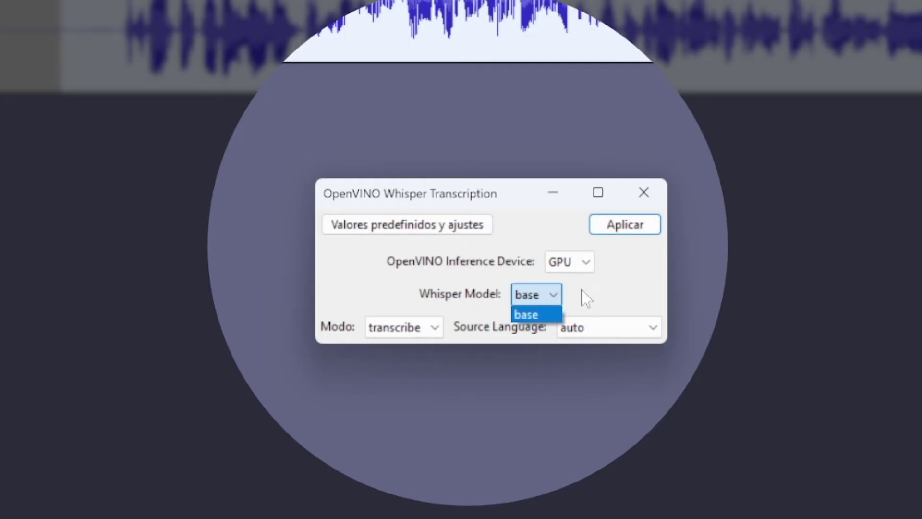
left_click(581, 290)
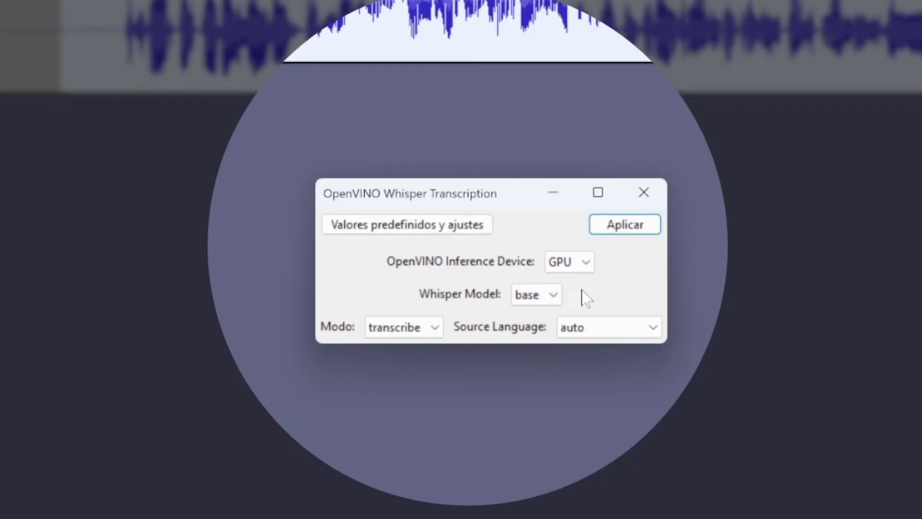
Look through the available source languages for the transcription, leaving auto selected.
left_click(631, 330)
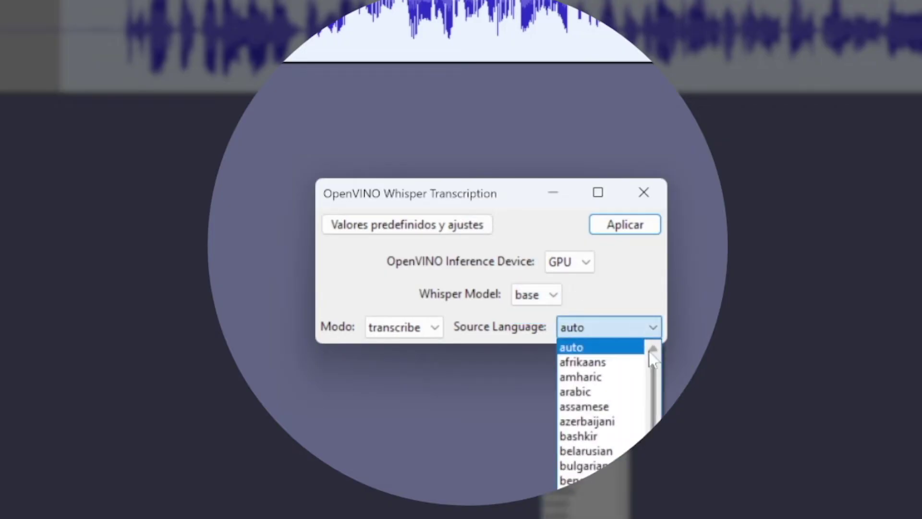
left_click_drag(663, 377, 653, 504)
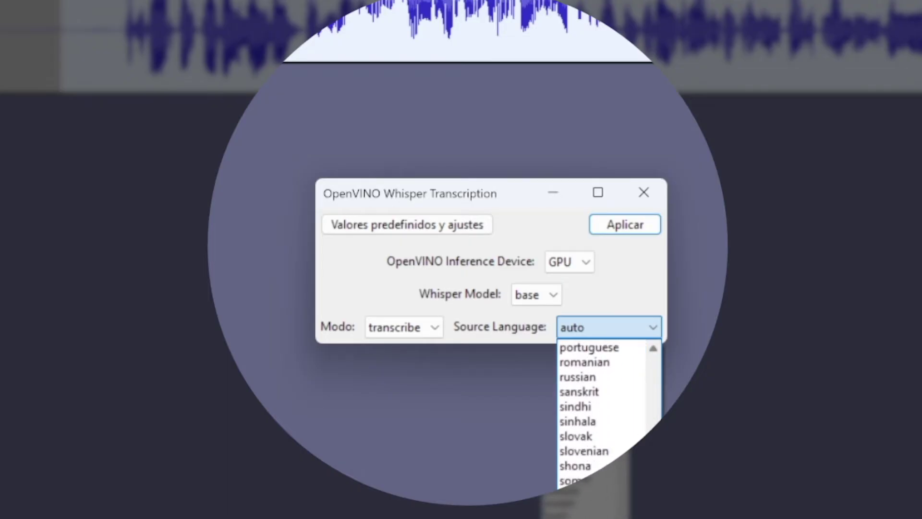
scroll(600, 415, "up", 17)
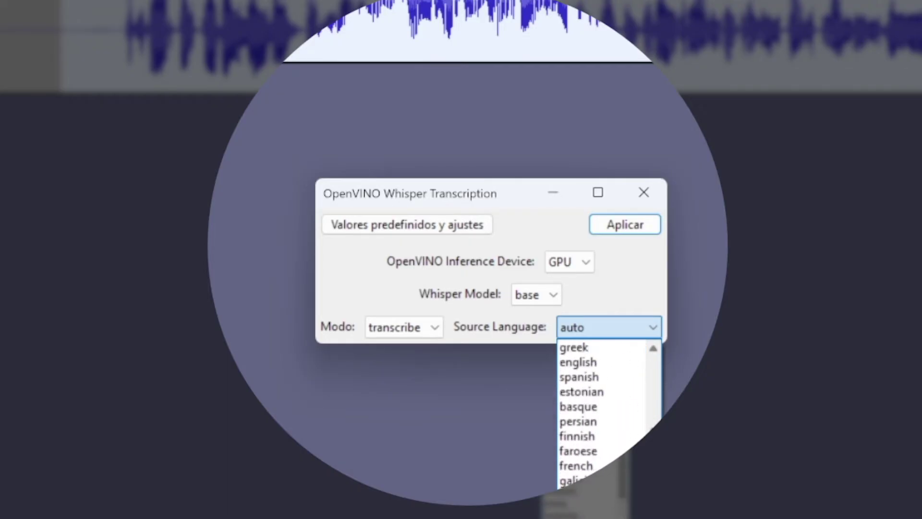
scroll(663, 384, "up", 6)
left_click(653, 332)
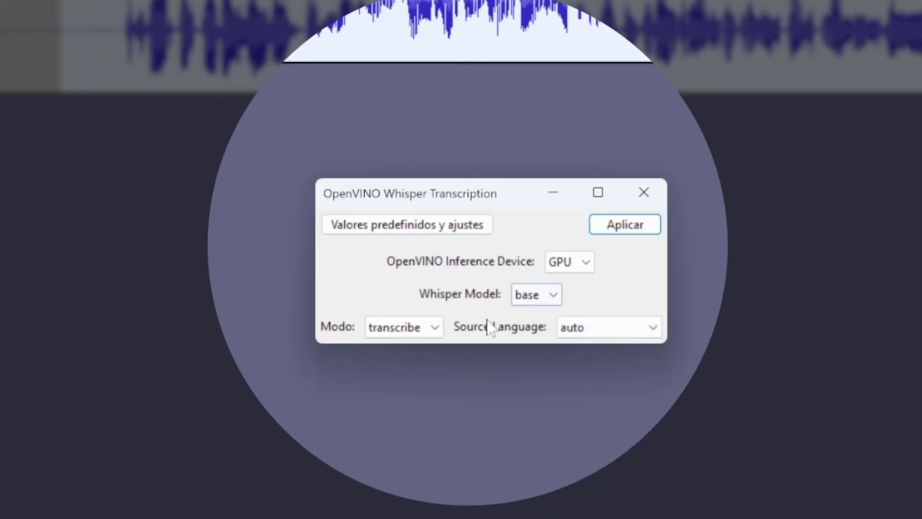
Keep the mode on transcribe and apply the Whisper transcription to the selected audio.
left_click(422, 330)
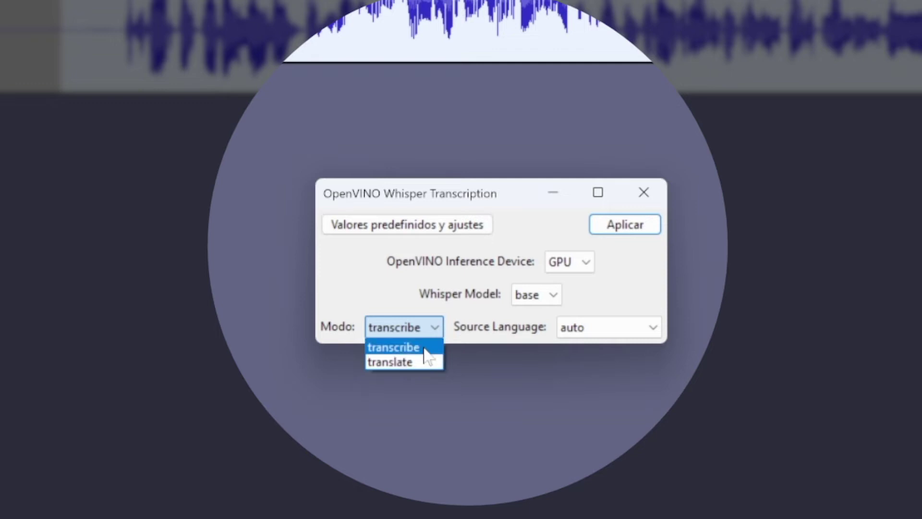
left_click(369, 283)
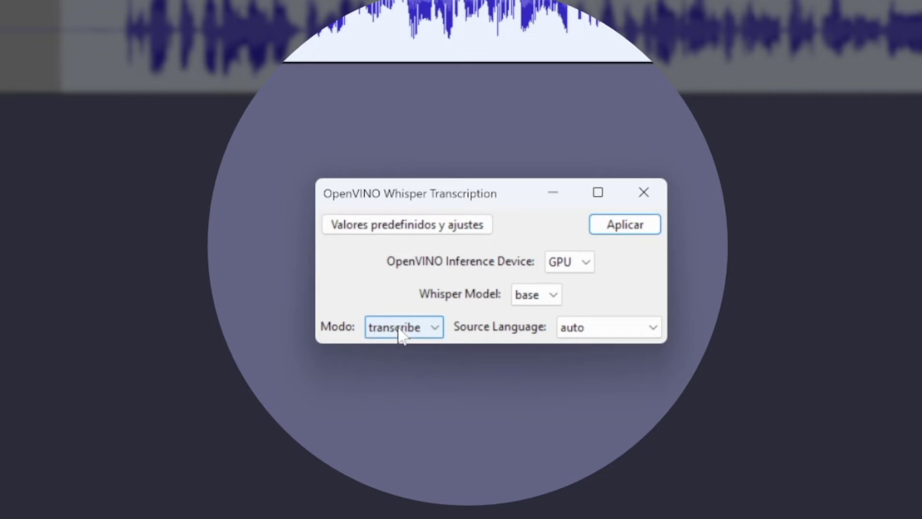
left_click(636, 229)
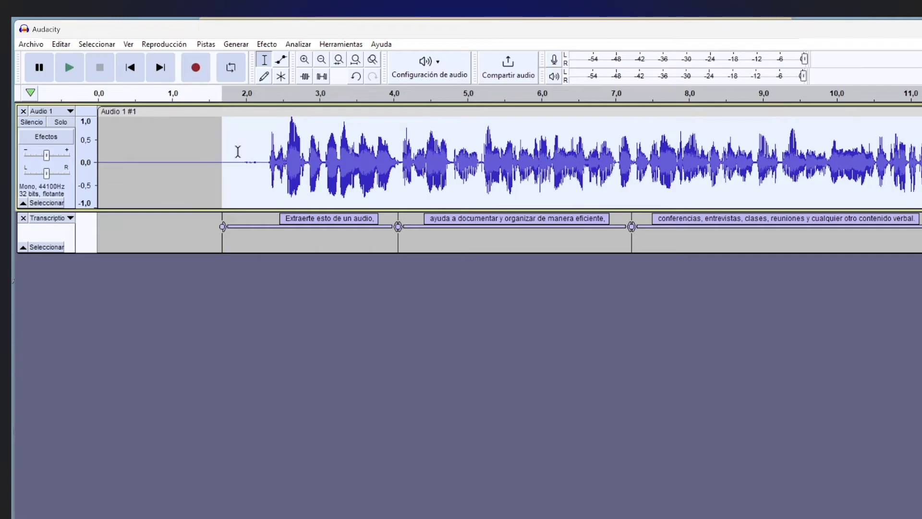
Clear the selection in Audio 1 and play the recording to compare it with the transcription labels.
left_click(258, 162)
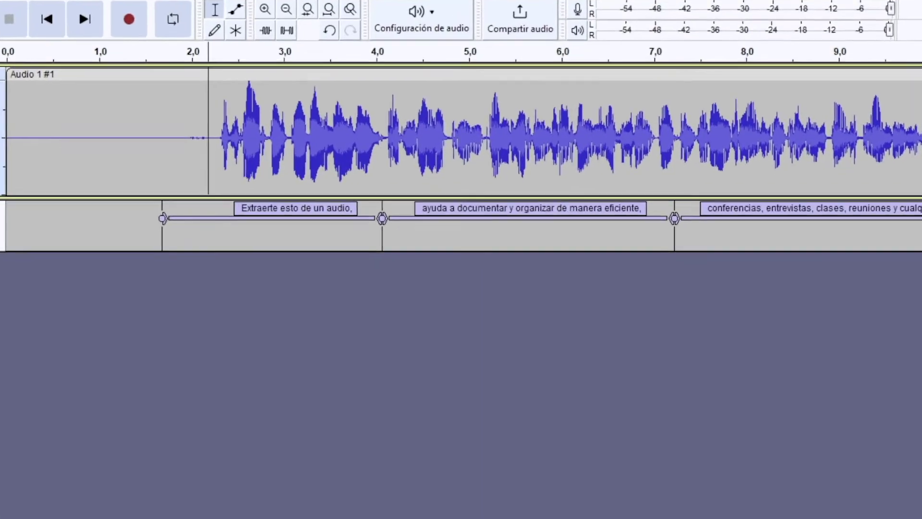
left_click(69, 68)
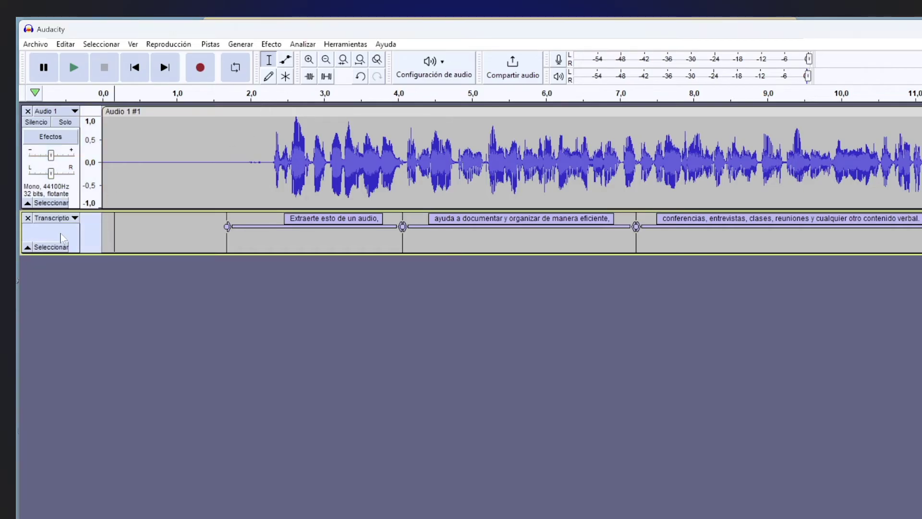
Select the transcription label track and export its labels as the text file Transcription into the Transcripción folder on the desktop.
left_click(49, 247)
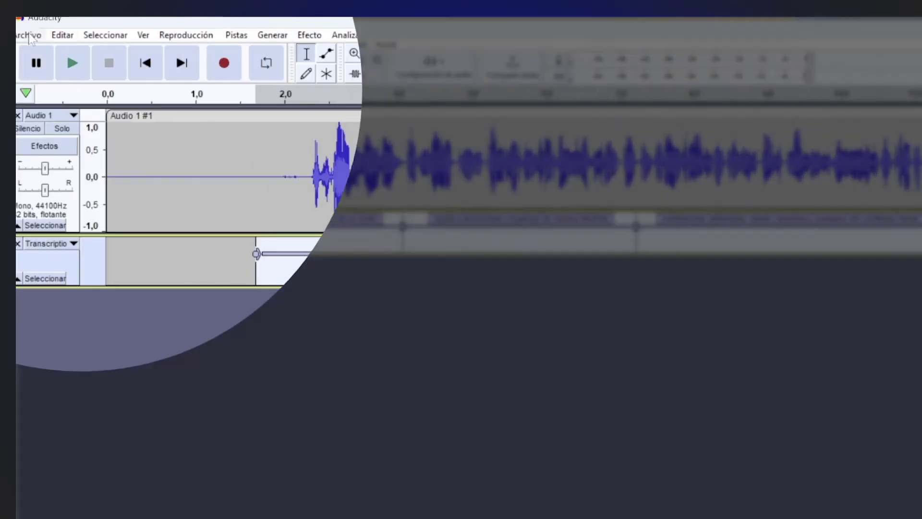
left_click(37, 46)
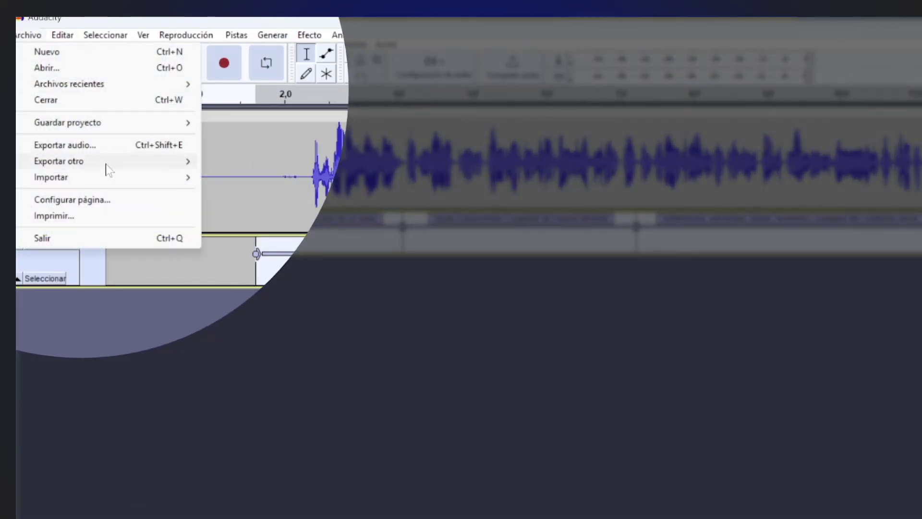
mouse_move(109, 164)
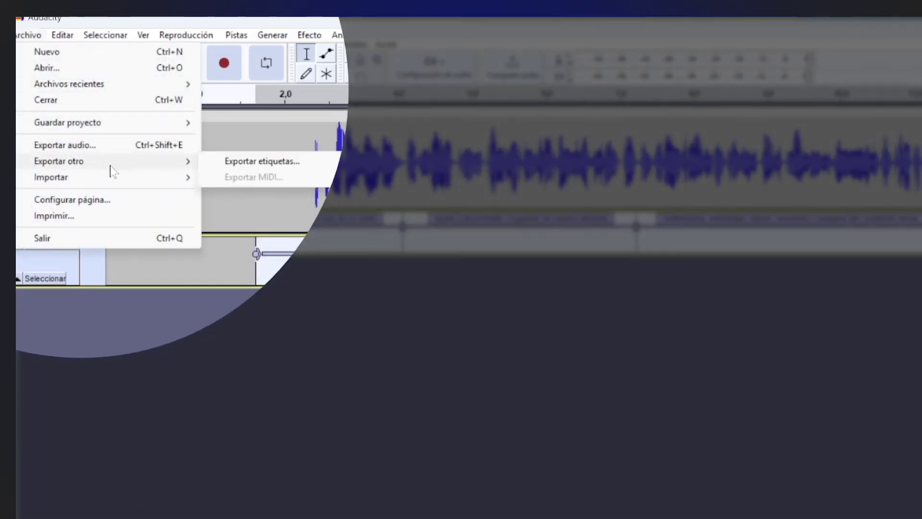
left_click(243, 162)
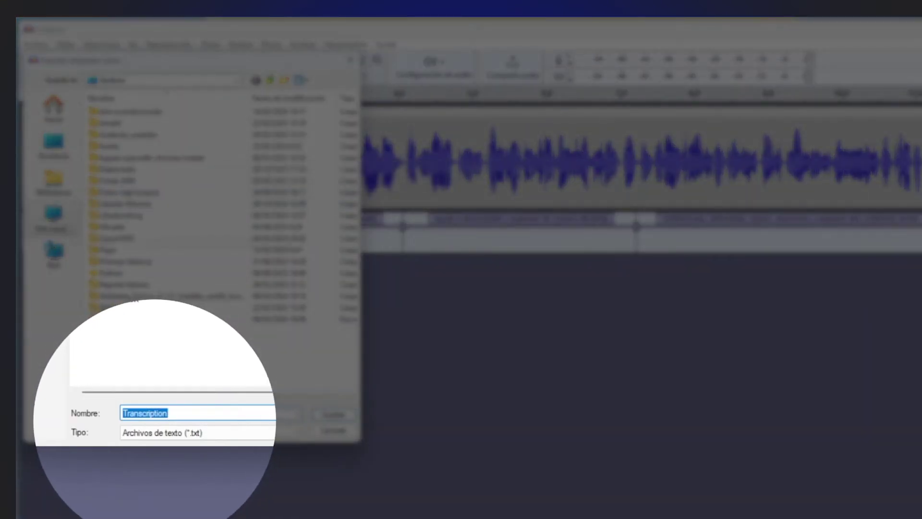
left_click(53, 141)
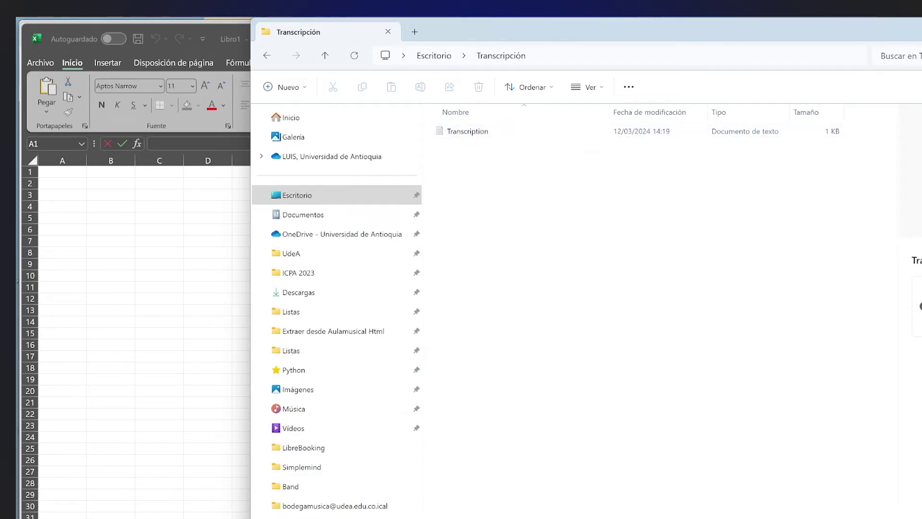
Open the exported Transcription text file from the Transcripción folder and dismiss the file-opening dialog over Transcription larga.
double_click(471, 131)
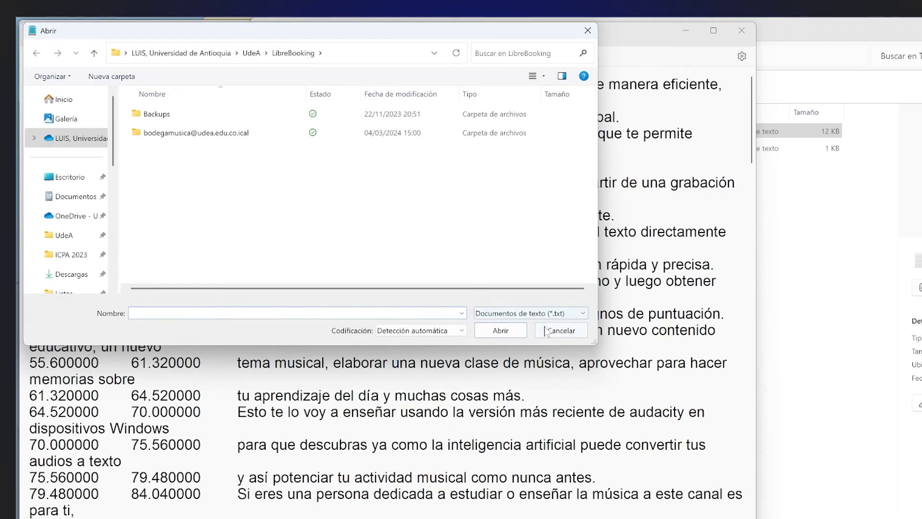
left_click(560, 330)
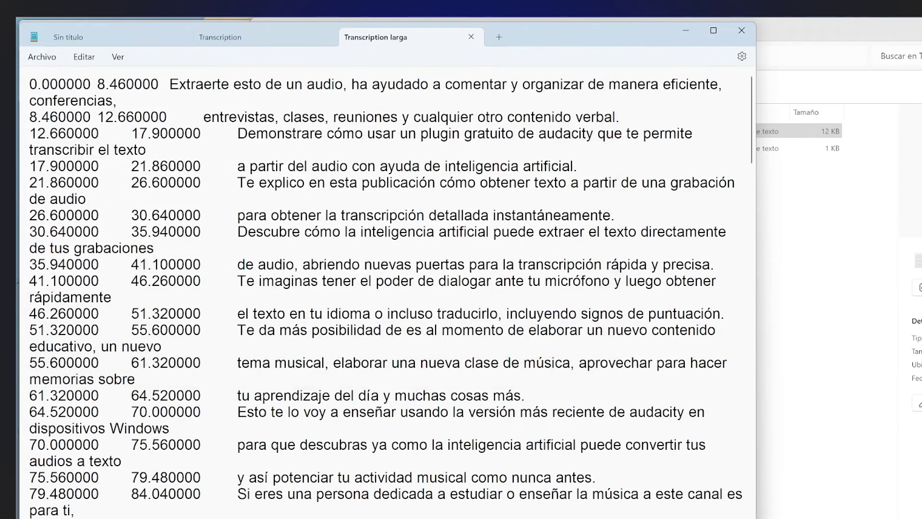
Copy the entire text of Transcription larga and paste it into the blank Excel workbook starting at cell A1.
key("ctrl+a")
key("alt+Tab")
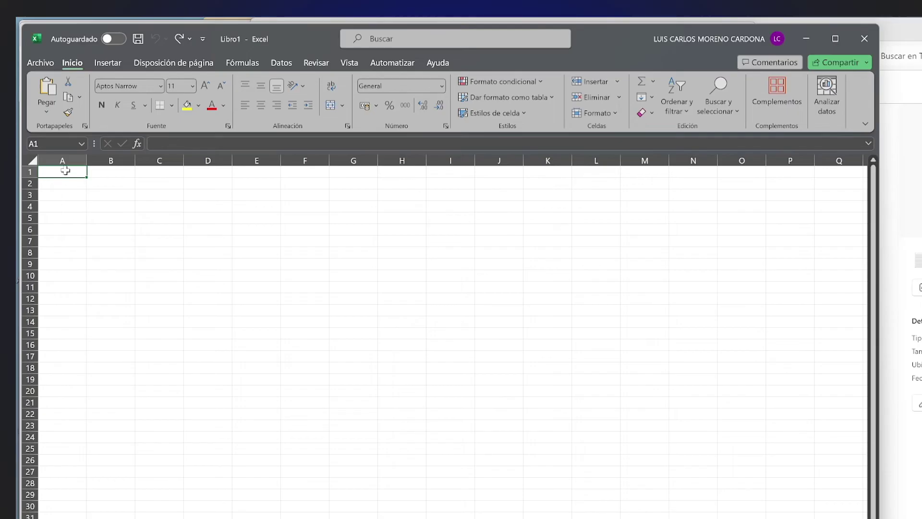
key("ctrl+v")
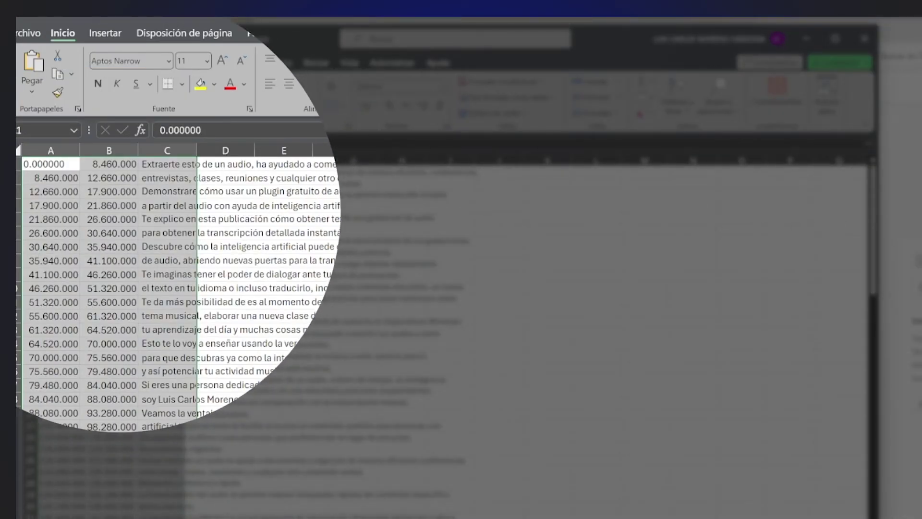
Examine the pasted data as a whole, checking the time values in columns A and B.
left_click(51, 164)
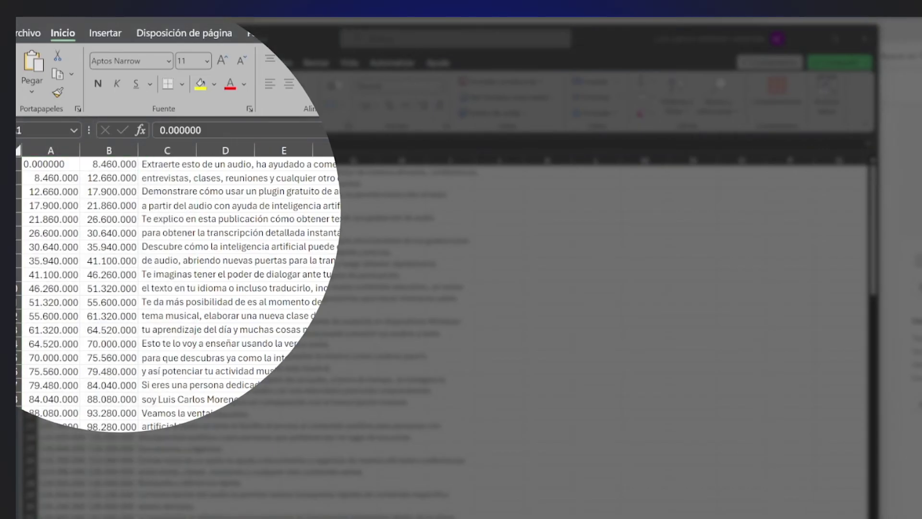
key("ctrl+a")
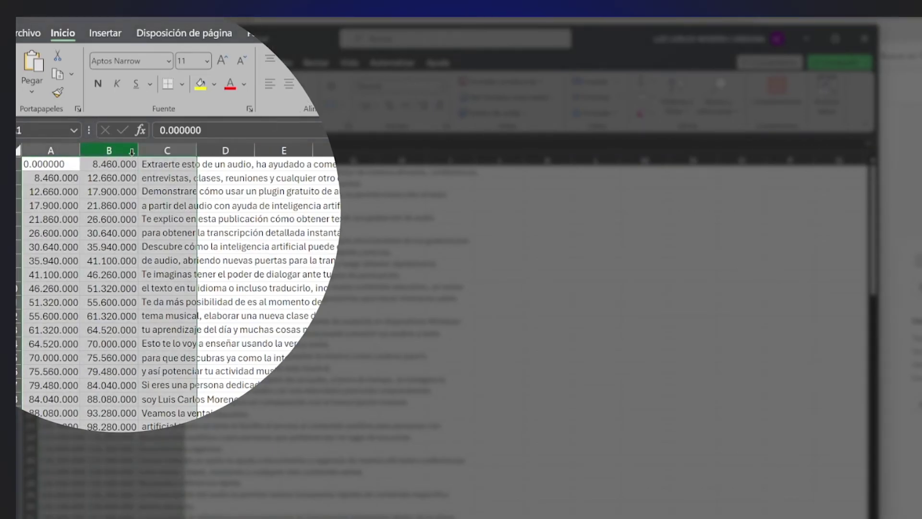
left_click(61, 150)
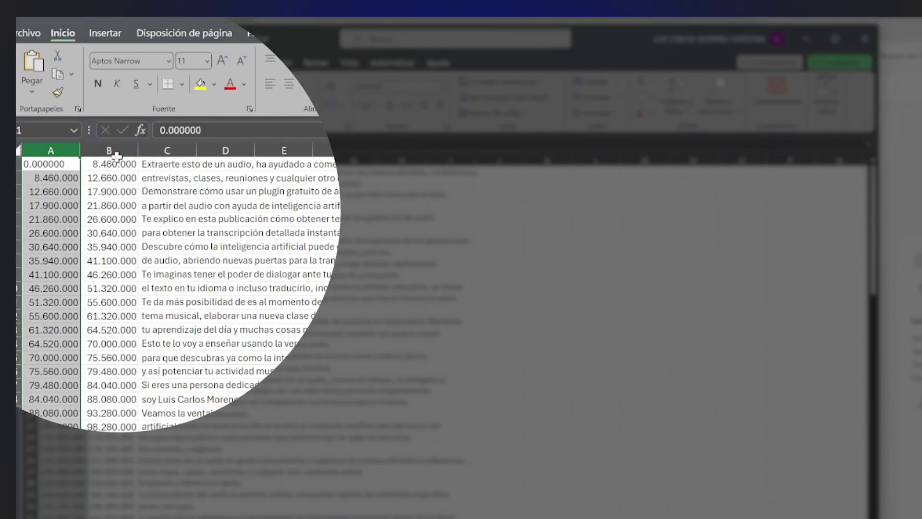
left_click(117, 147)
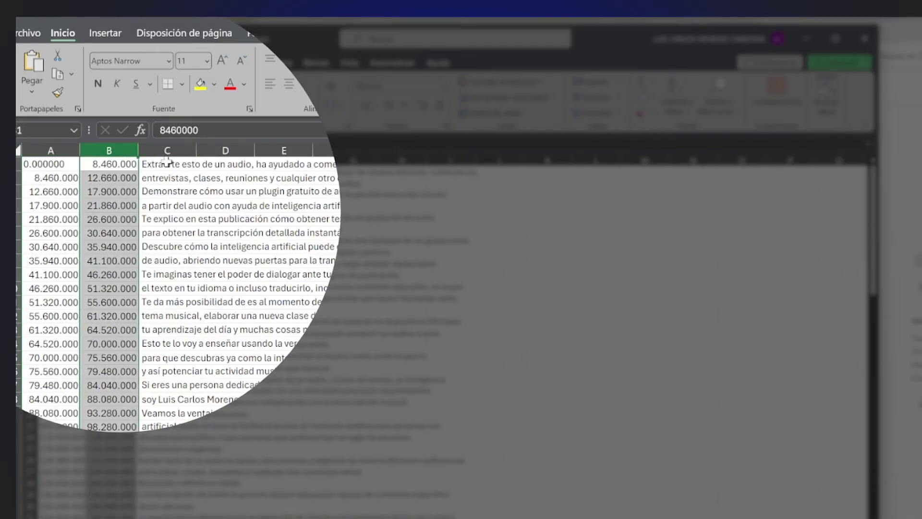
Copy only the transcribed text in column C, from C1 to C126.
left_click(167, 164)
scroll(180, 242, "down", 5)
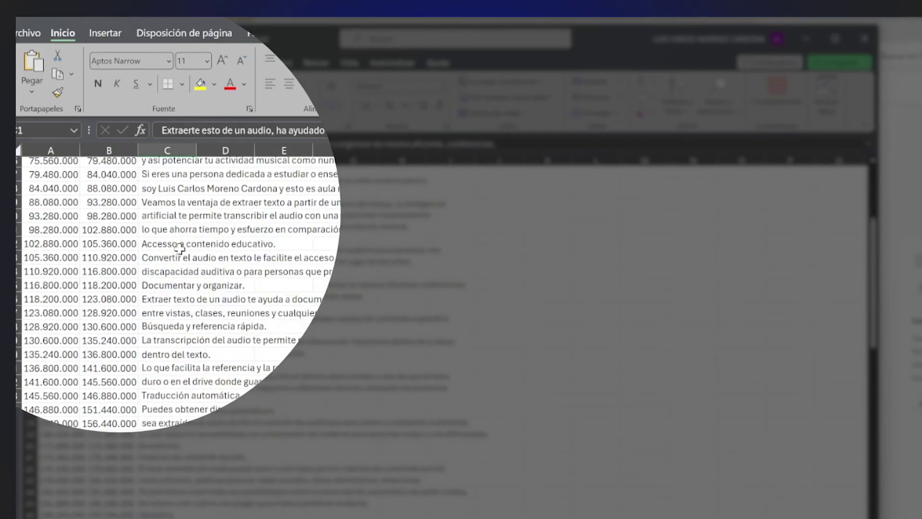
scroll(174, 282, "down", 20)
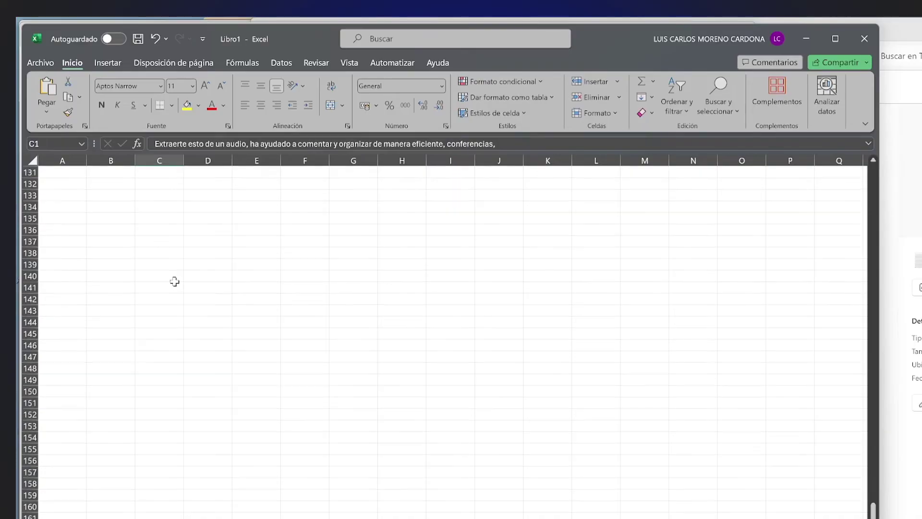
scroll(174, 281, "up", 3)
left_click(159, 229, "shift")
key("ctrl+c")
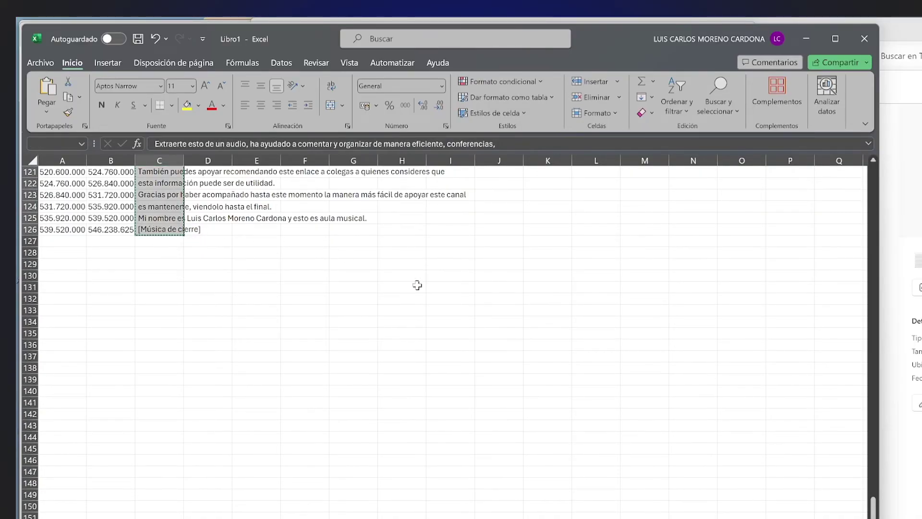
Switch to Notepad and replace the entire content of Transcription larga with the copied column text.
key("alt+Tab")
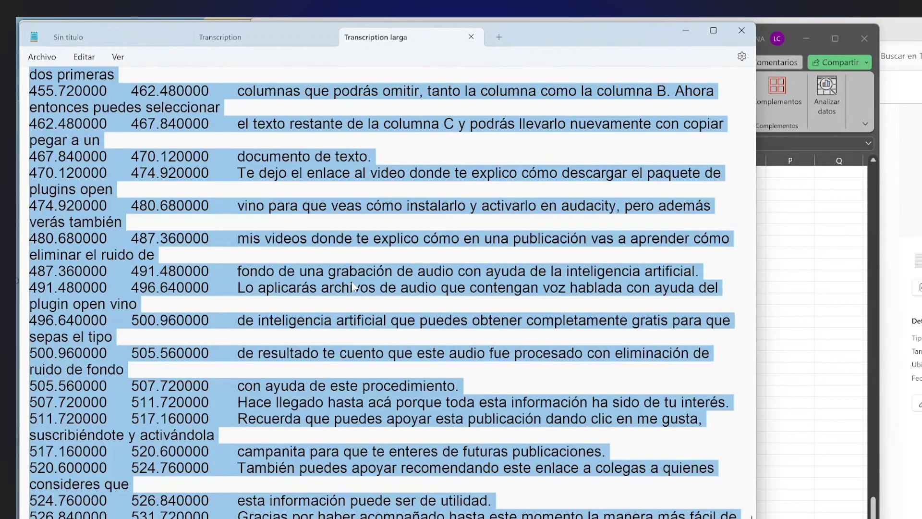
key("ctrl+v")
scroll(268, 261, "up", 20)
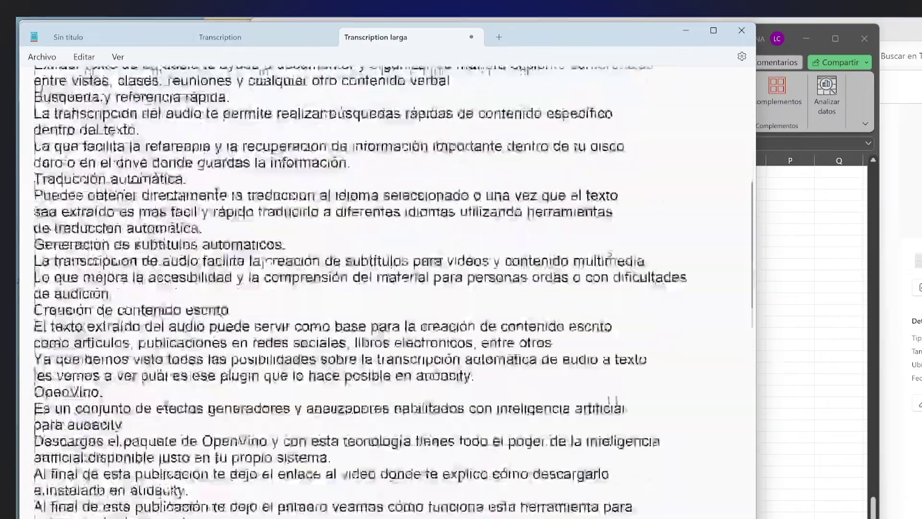
scroll(267, 261, "up", 5)
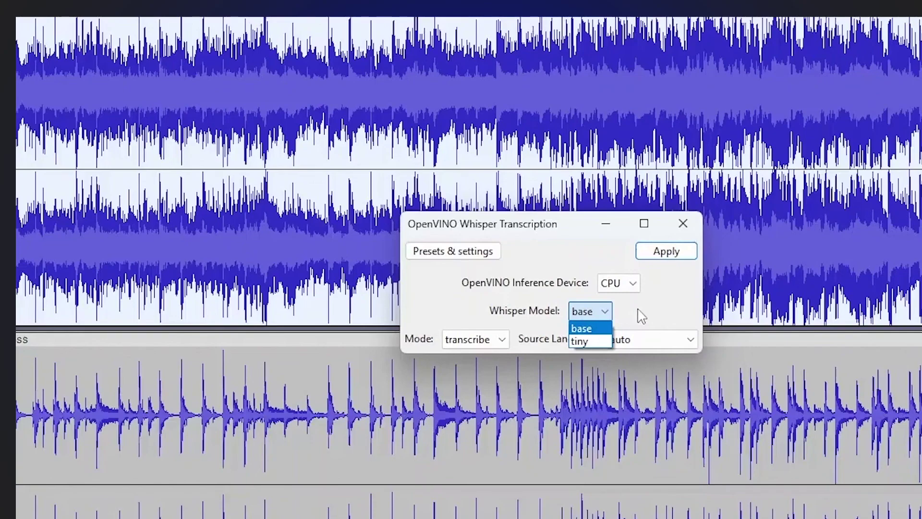
In Audacity, keep the base Whisper model and apply the OpenVINO transcription to the selected song track.
left_click(642, 315)
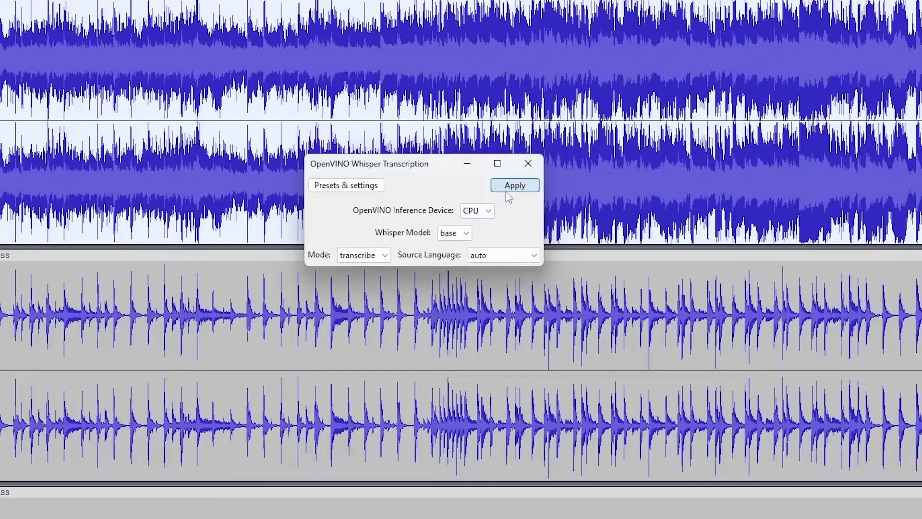
left_click(658, 254)
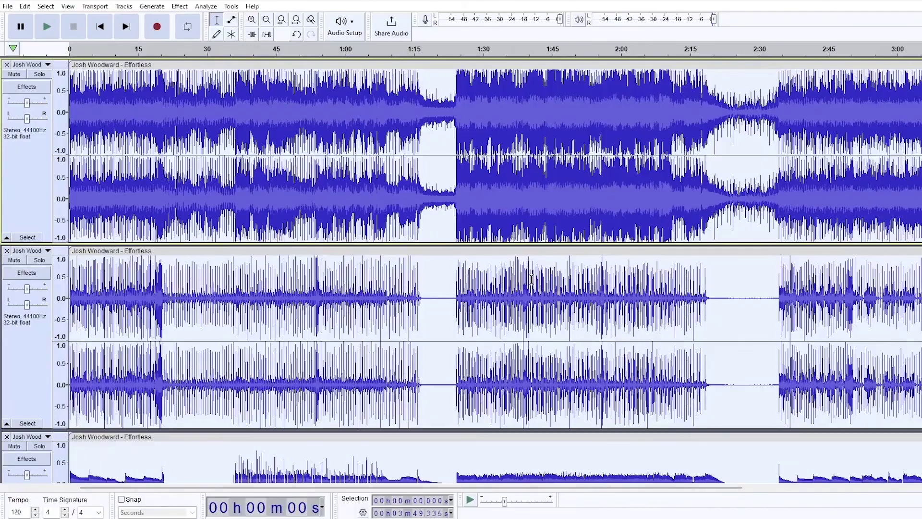
Clear the track selection by placing the cursor at about 2 min 29 s in the second track, and view the tracks below.
left_click(754, 269)
scroll(754, 269, "down", 5)
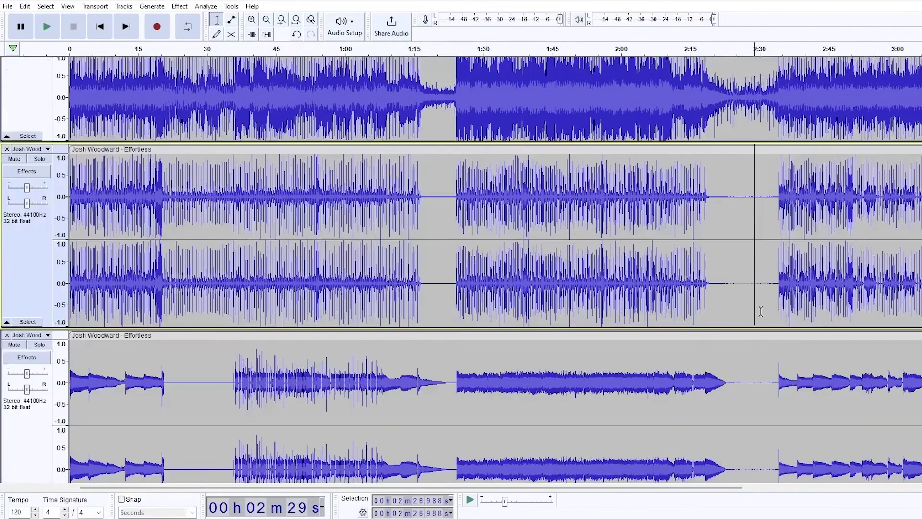